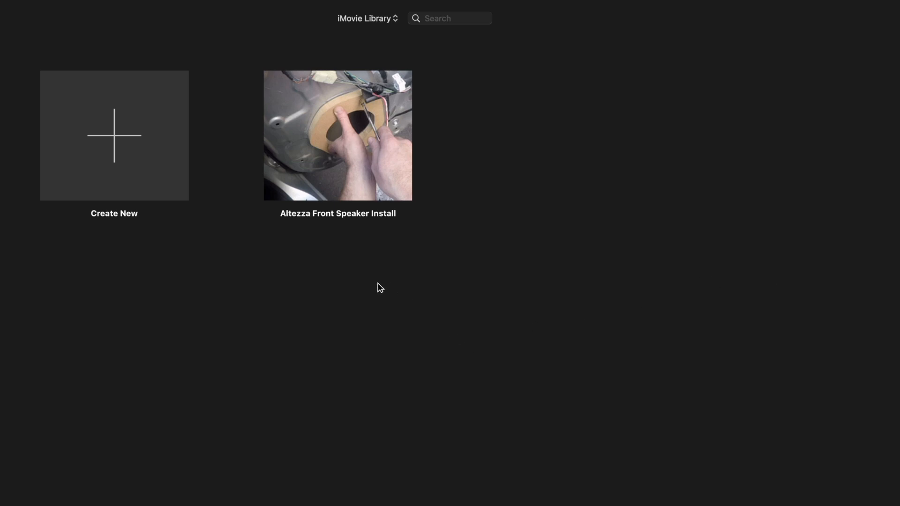
# Step: Create a new movie project
pyautogui.click(120, 161)
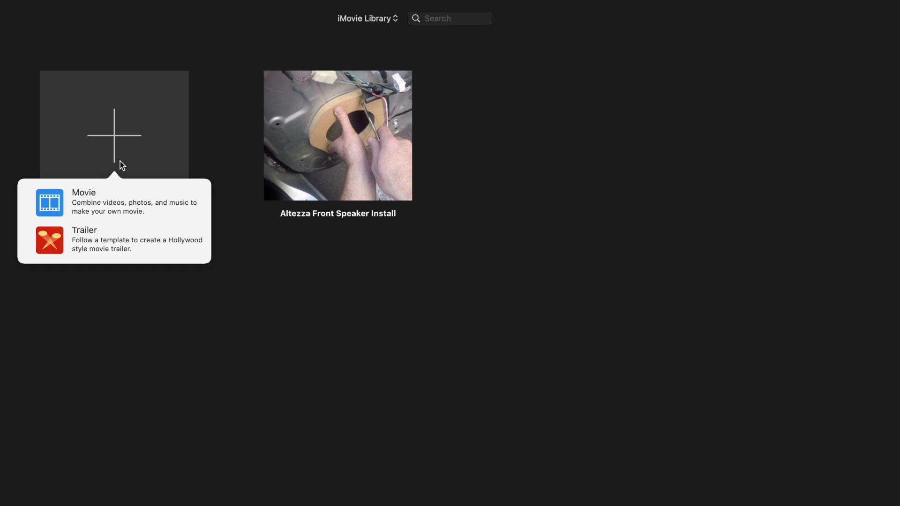
pyautogui.click(114, 202)
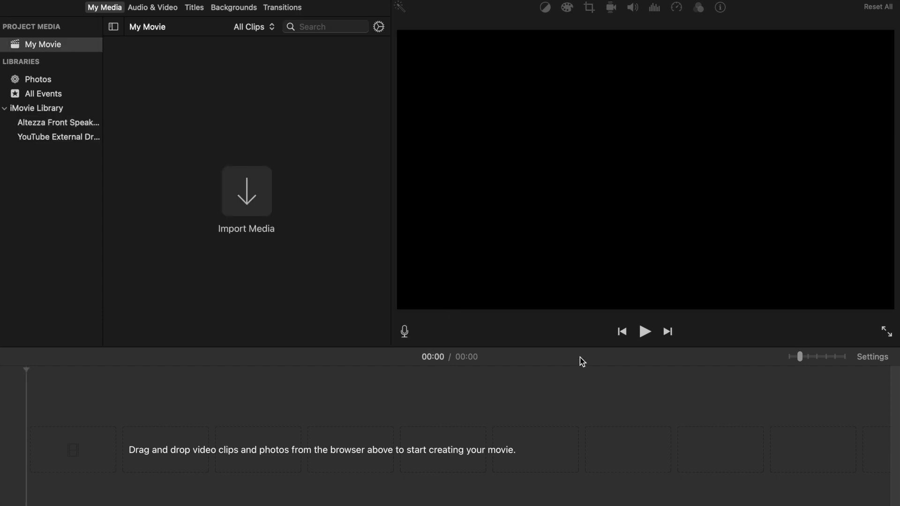
# Step: Open the project settings and browse the available themes, keeping No Theme
pyautogui.click(873, 358)
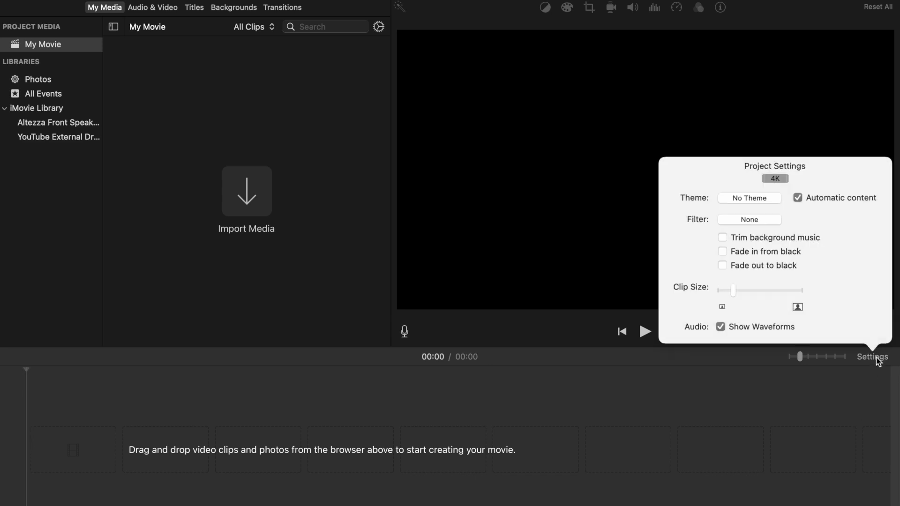
pyautogui.click(750, 200)
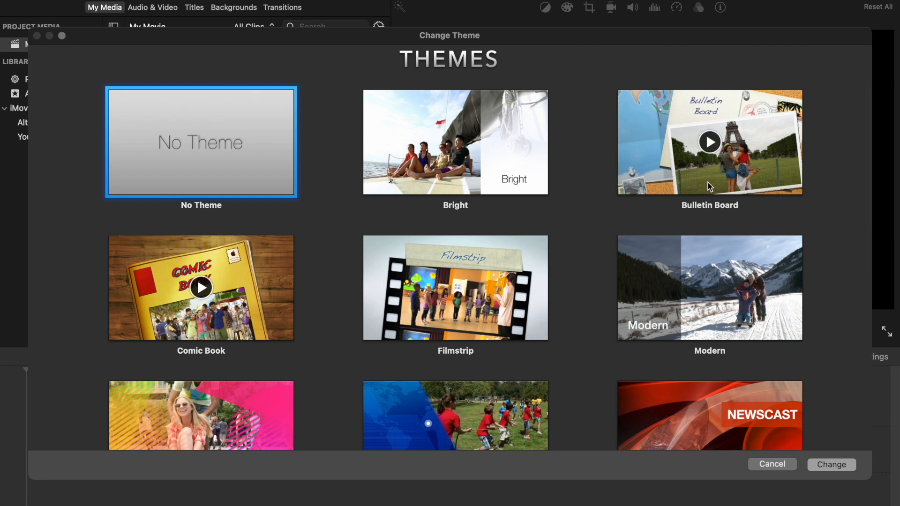
pyautogui.scroll(-2, 239, 314)
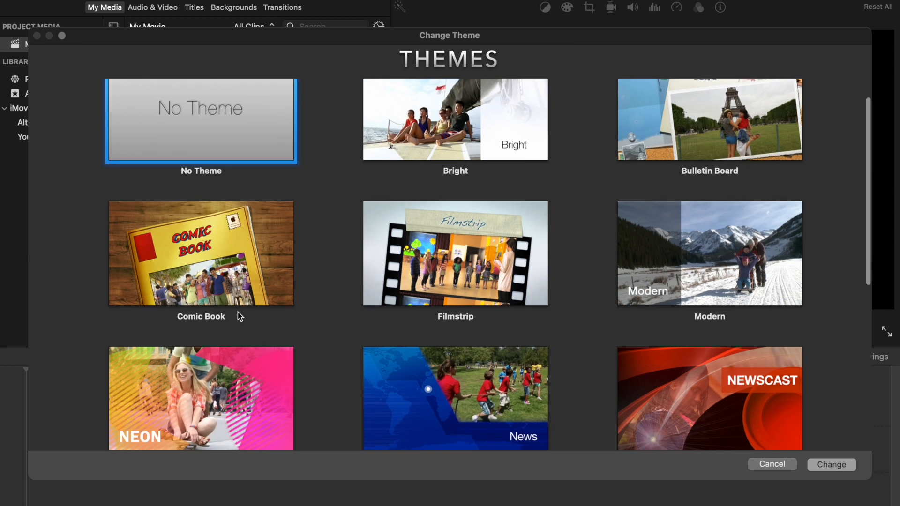
pyautogui.scroll(-4, 502, 314)
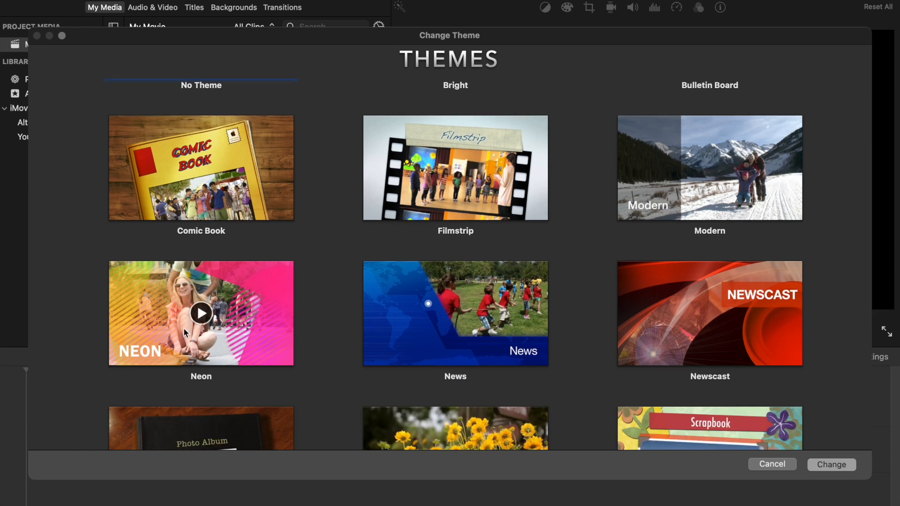
pyautogui.scroll(-2, 429, 312)
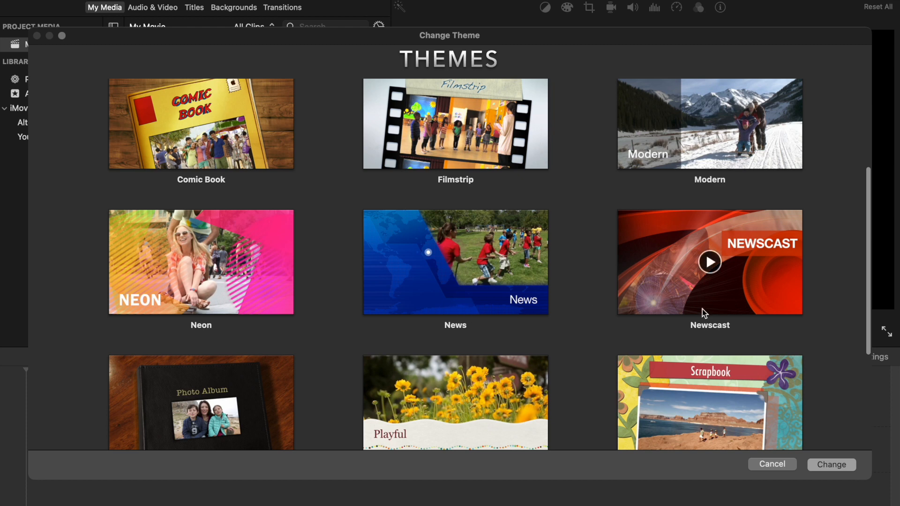
pyautogui.scroll(-5, 182, 274)
pyautogui.scroll(-3, 182, 274)
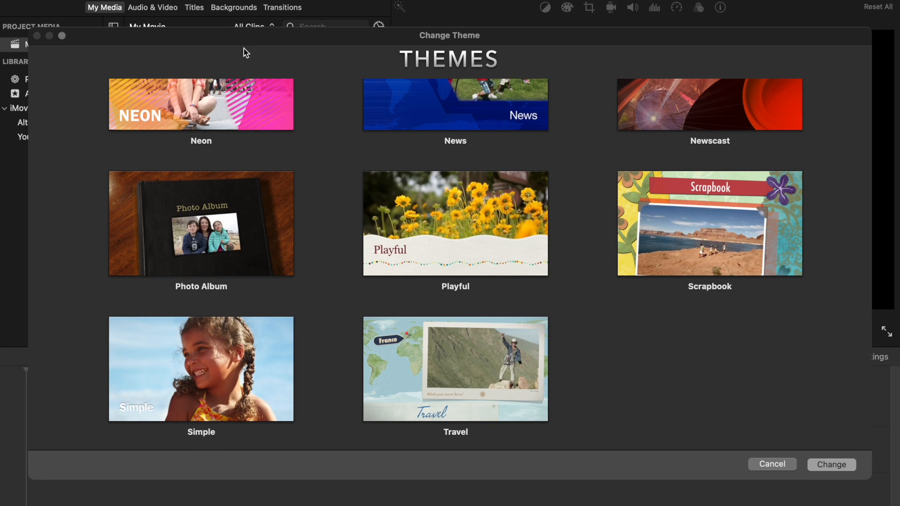
pyautogui.scroll(10, 362, 210)
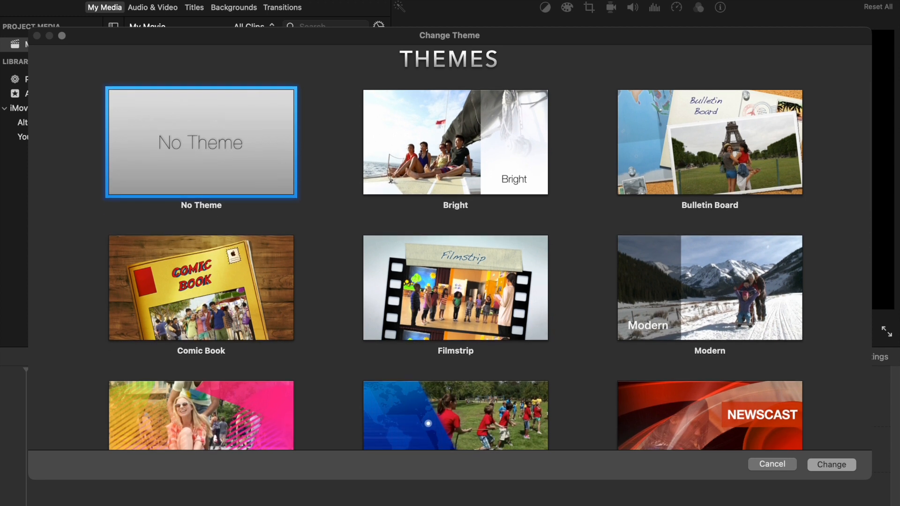
pyautogui.click(842, 468)
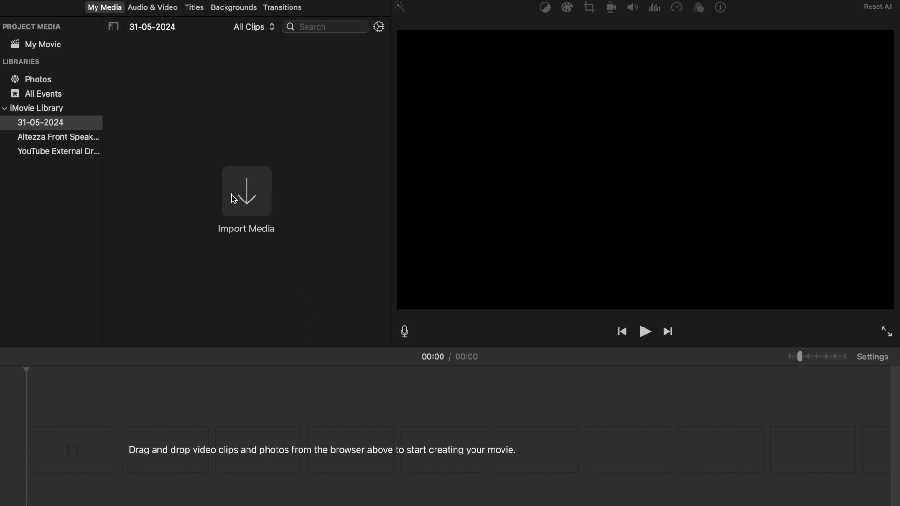
# Step: Import all six clips from the New Folder With Items folder into the 31-05-2024 event
pyautogui.click(243, 186)
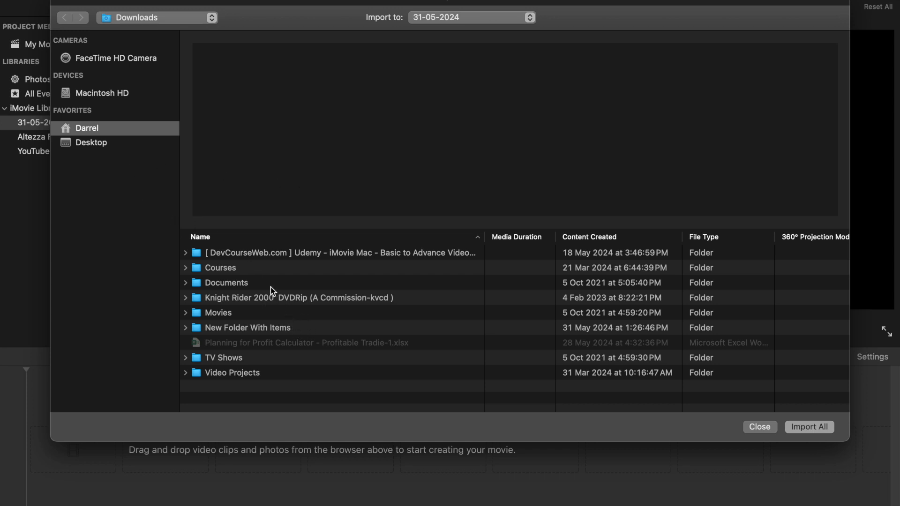
pyautogui.doubleClick(256, 328)
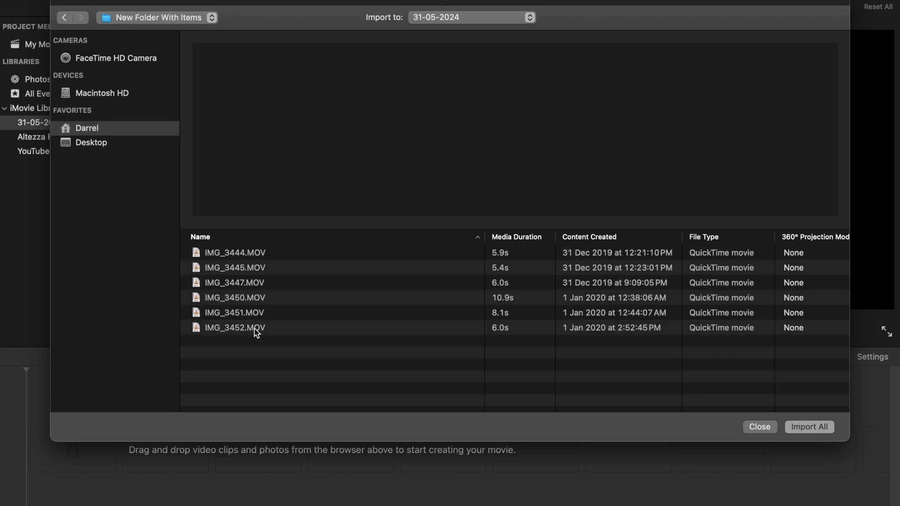
pyautogui.click(233, 255)
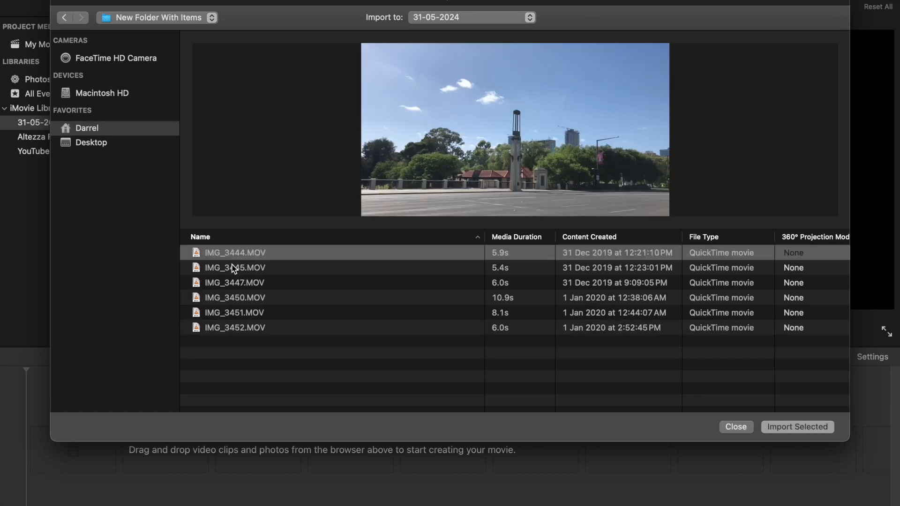
pyautogui.click(234, 327)
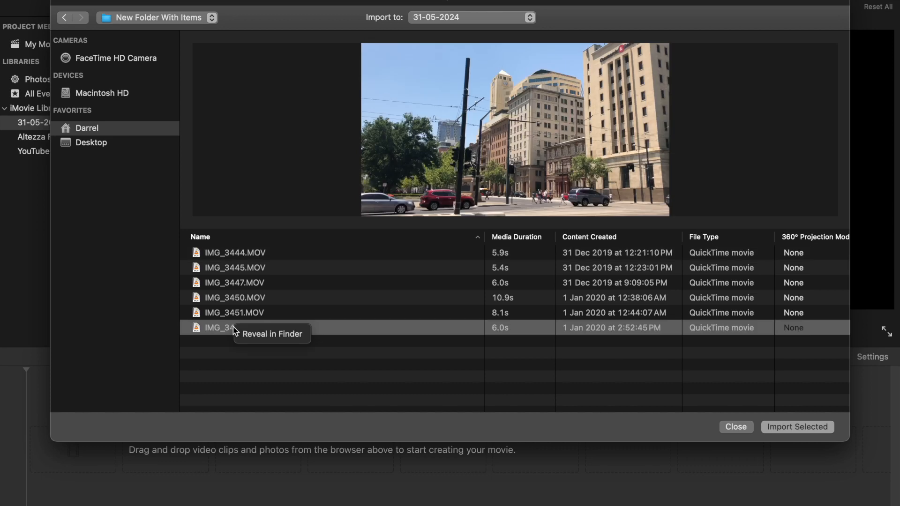
pyautogui.keyDown('super'); pyautogui.click(229, 255); pyautogui.keyUp('super')
pyautogui.keyDown('super'); pyautogui.click(223, 268); pyautogui.keyUp('super')
pyautogui.keyDown('super'); pyautogui.click(224, 284); pyautogui.keyUp('super')
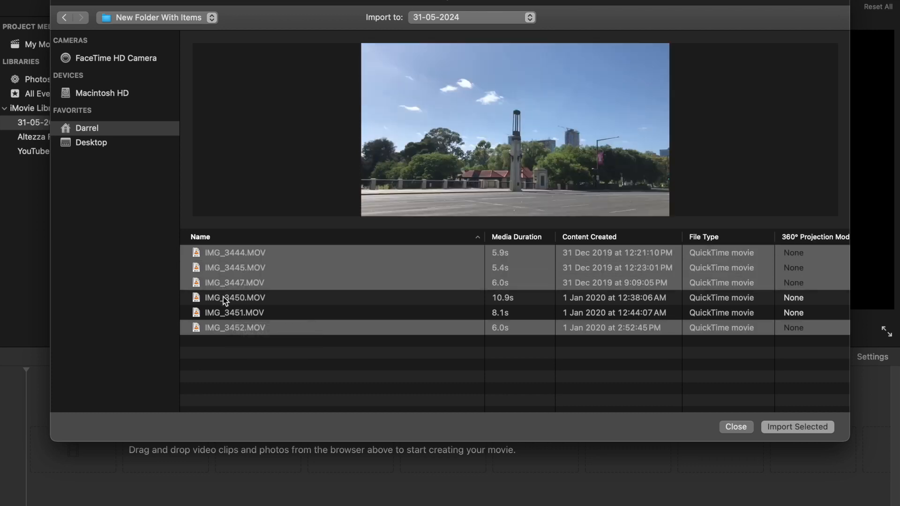
pyautogui.keyDown('super'); pyautogui.click(224, 297); pyautogui.keyUp('super')
pyautogui.keyDown('super'); pyautogui.click(223, 311); pyautogui.keyUp('super')
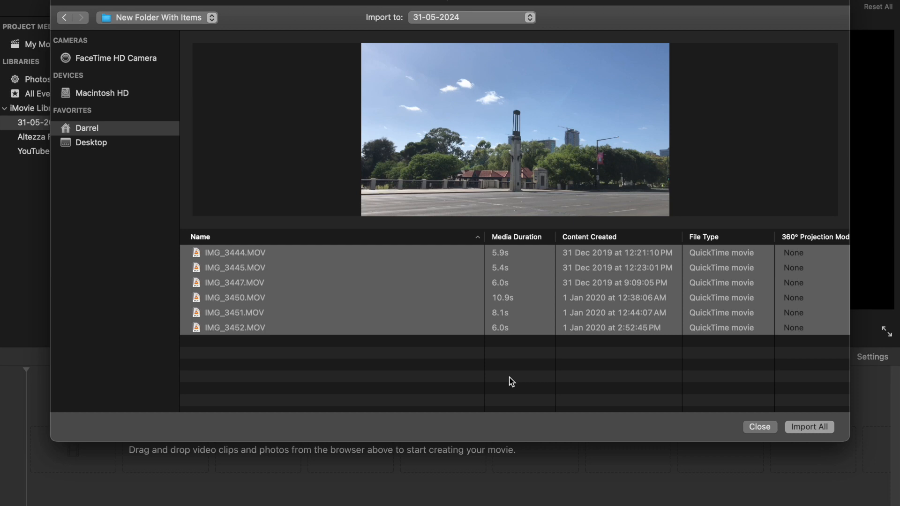
pyautogui.click(815, 431)
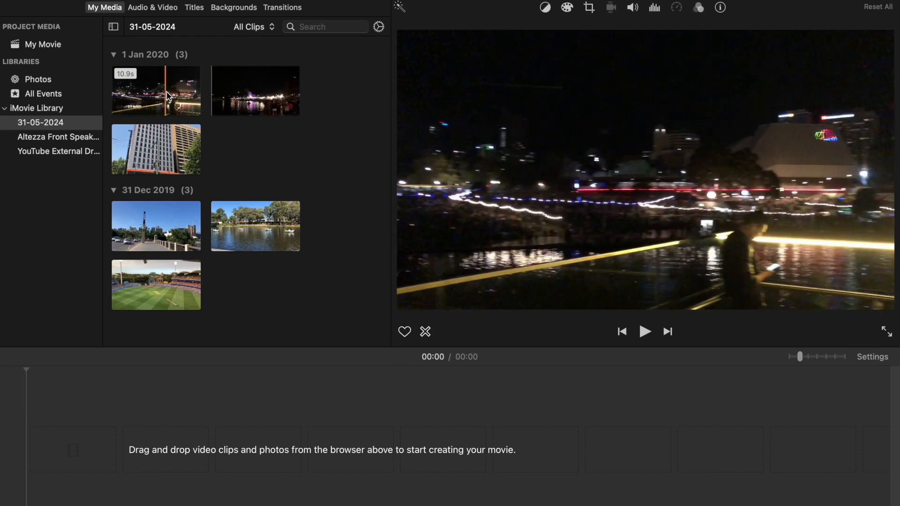
# Step: Add the first 1 Jan 2020 night clip to the timeline and play it back
pyautogui.moveTo(169, 96); pyautogui.dragTo(93, 420)
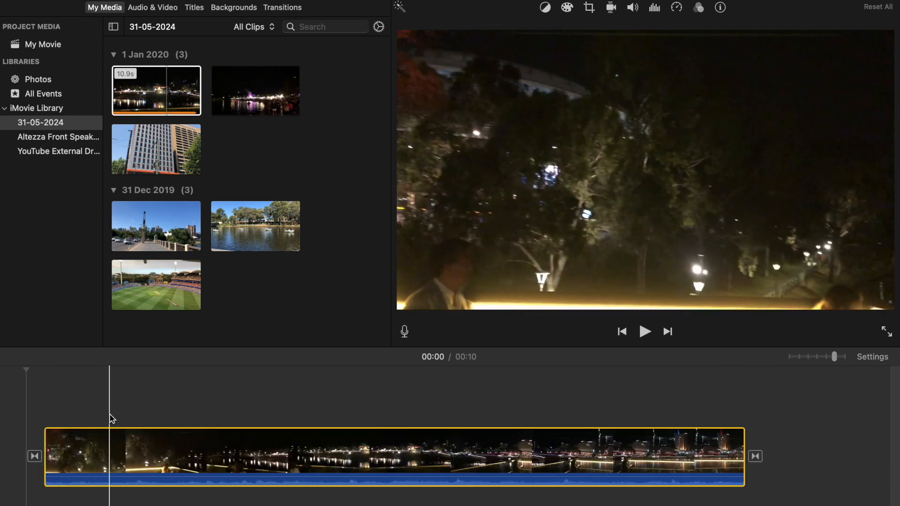
pyautogui.press('space')
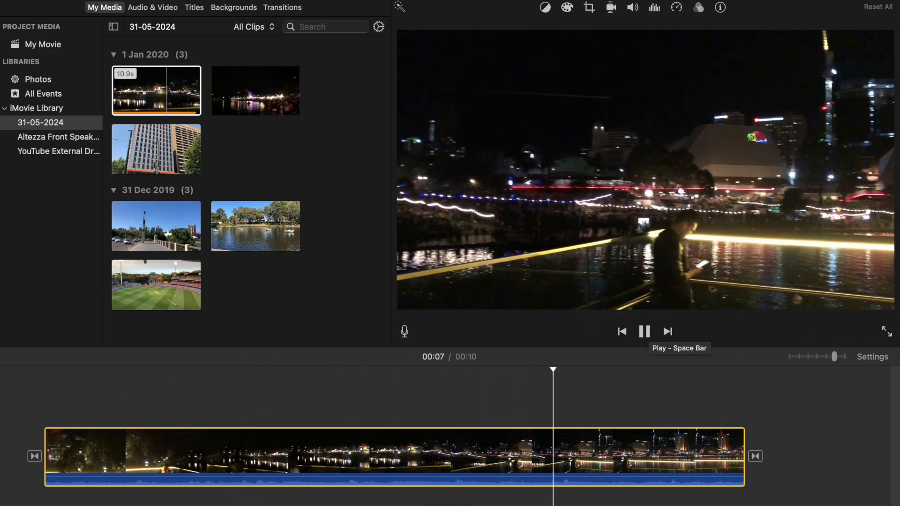
pyautogui.click(649, 333)
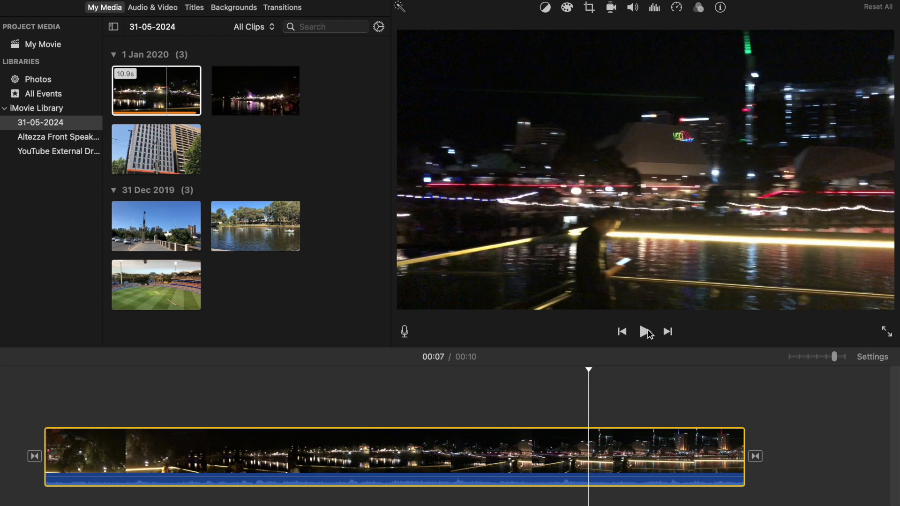
# Step: Open the Sound Effects library and preview Bell Transition and Cartoon Ascending
pyautogui.click(148, 9)
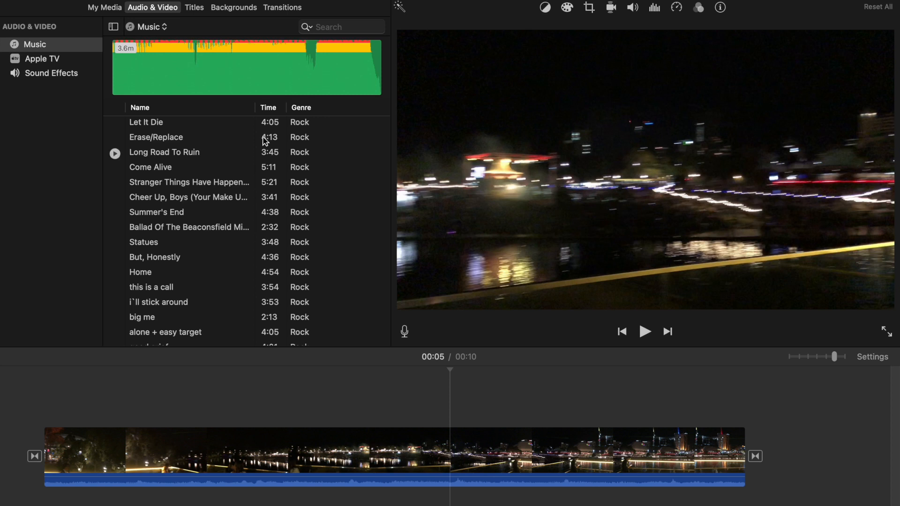
pyautogui.click(36, 74)
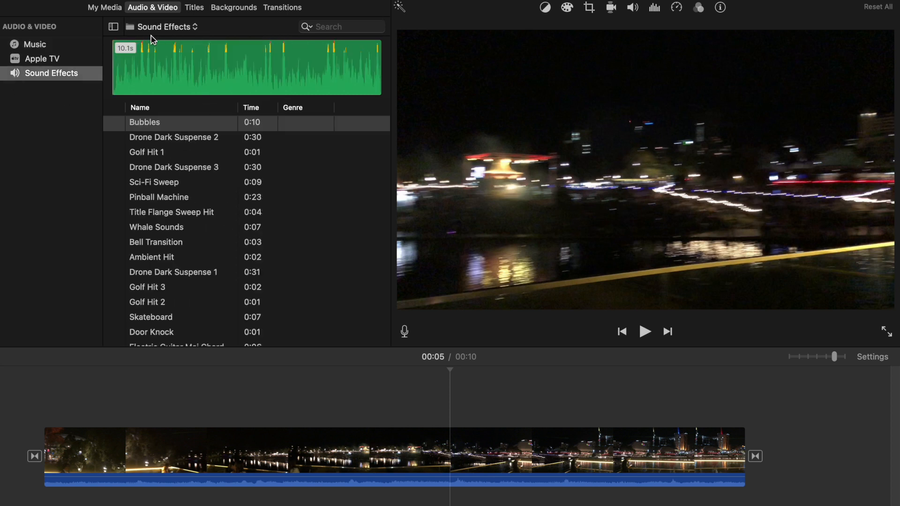
pyautogui.click(164, 243)
pyautogui.press('space')
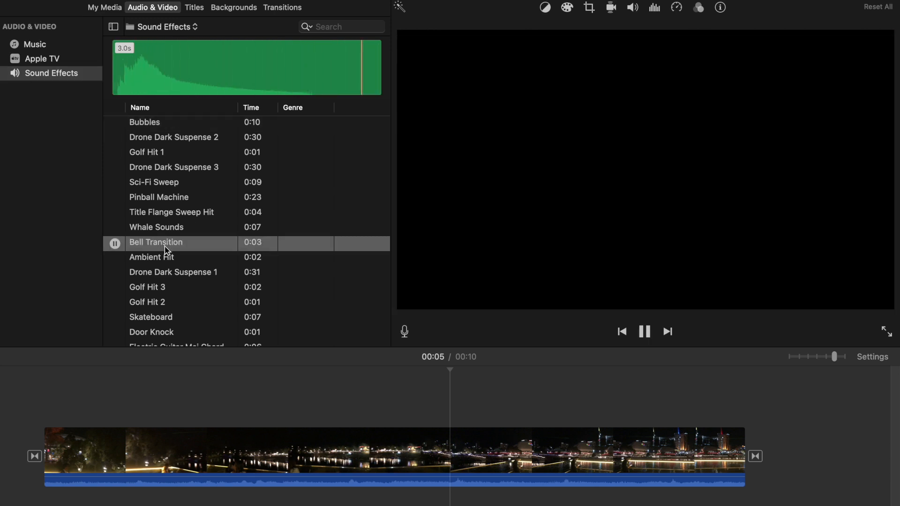
pyautogui.scroll(-4, 168, 251)
pyautogui.scroll(-4, 167, 250)
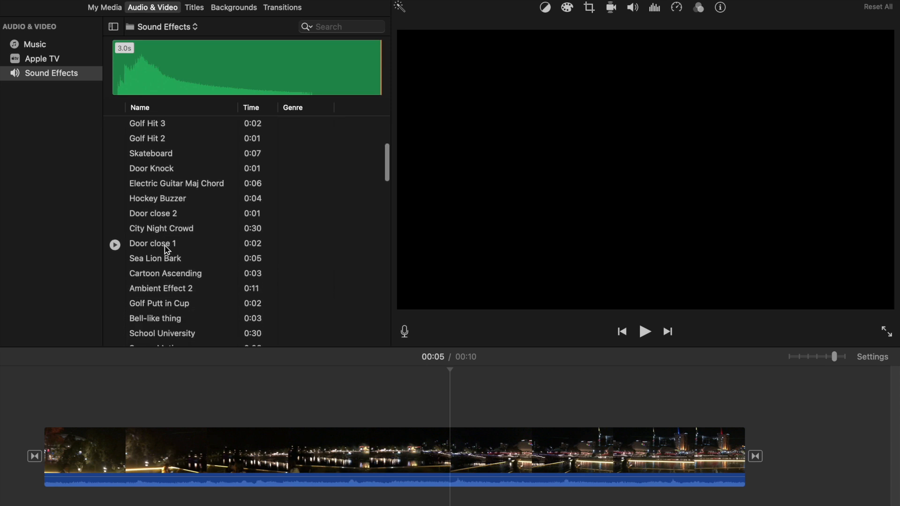
pyautogui.click(167, 249)
pyautogui.press('space')
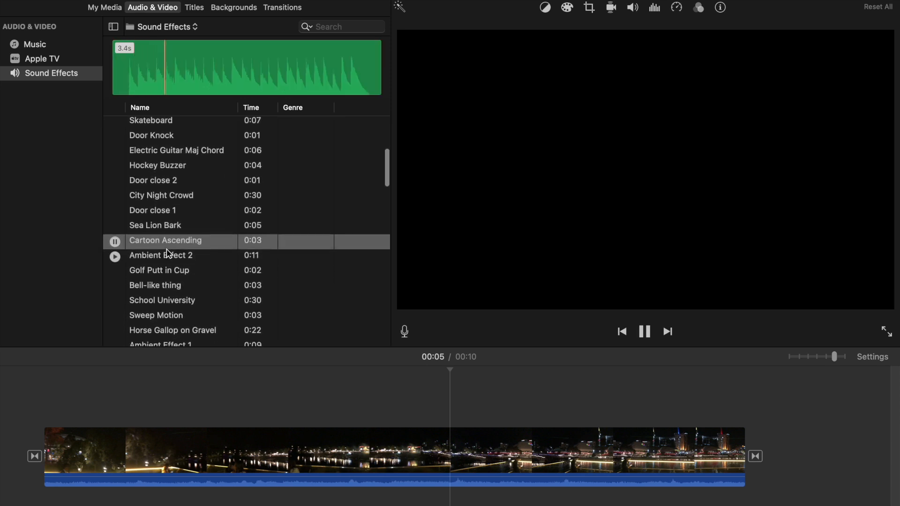
# Step: Preview the Ambient Effect 1 and Horse Gallop on Gravel sound effects, then stop playback
pyautogui.scroll(-4, 168, 254)
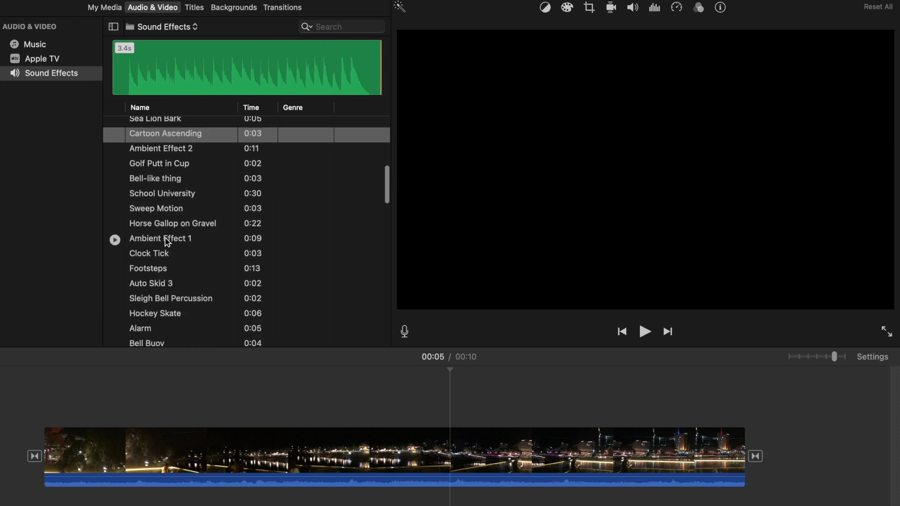
pyautogui.scroll(1, 167, 234)
pyautogui.click(164, 235)
pyautogui.press('space')
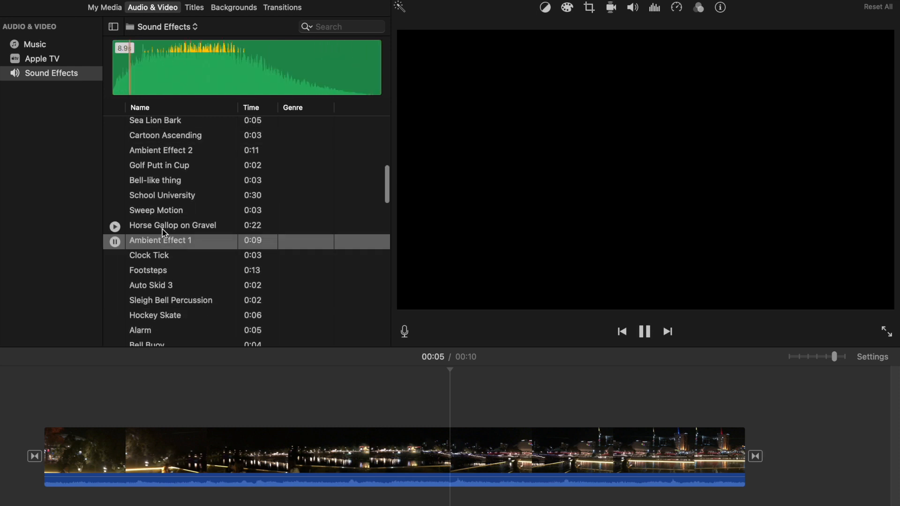
pyautogui.click(163, 229)
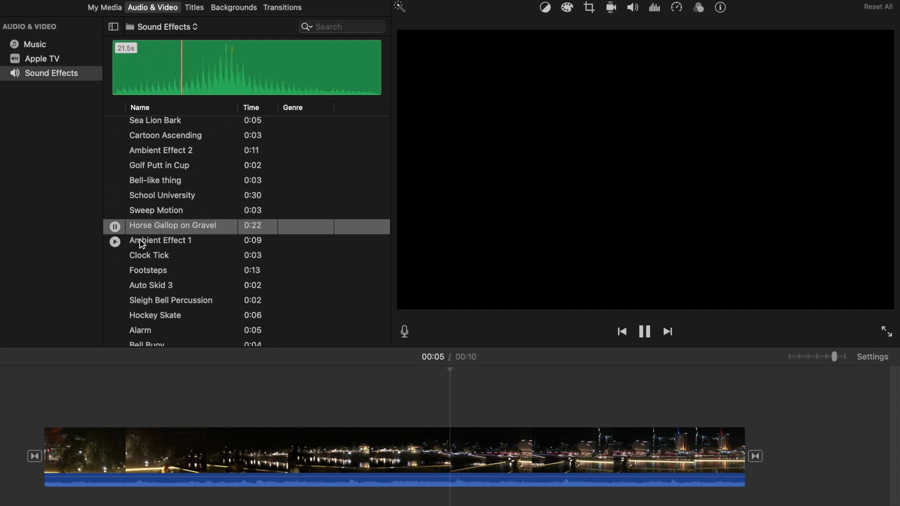
pyautogui.click(115, 228)
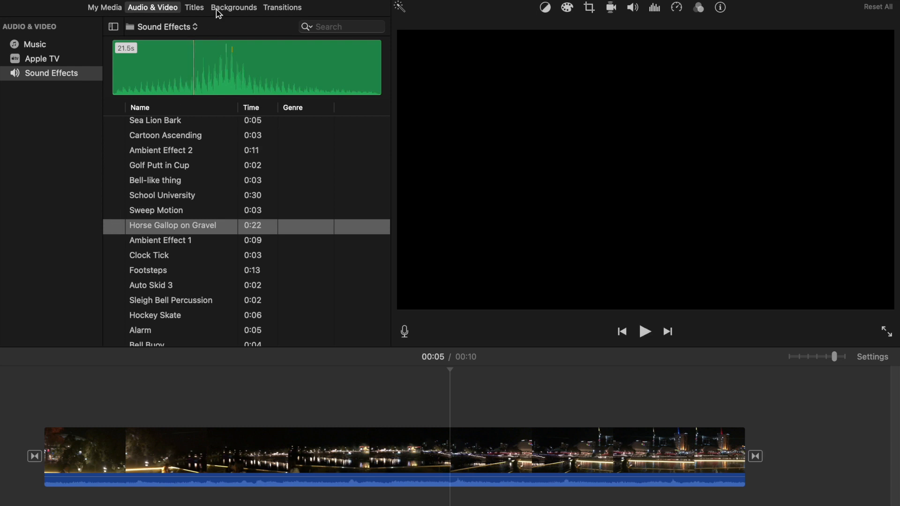
# Step: Switch the sound effects category to Stingers and preview clips such as Cartoon Conga and Cartoon Space Boing
pyautogui.click(197, 29)
pyautogui.click(176, 101)
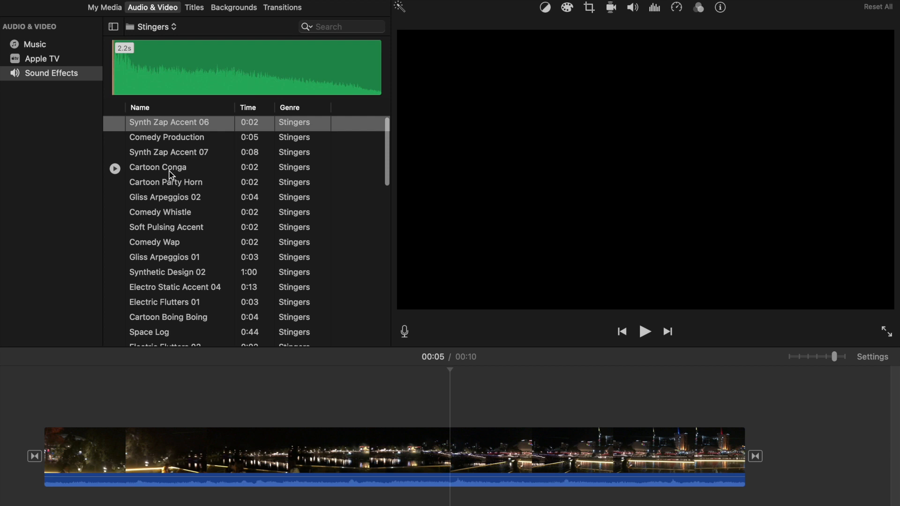
pyautogui.click(170, 172)
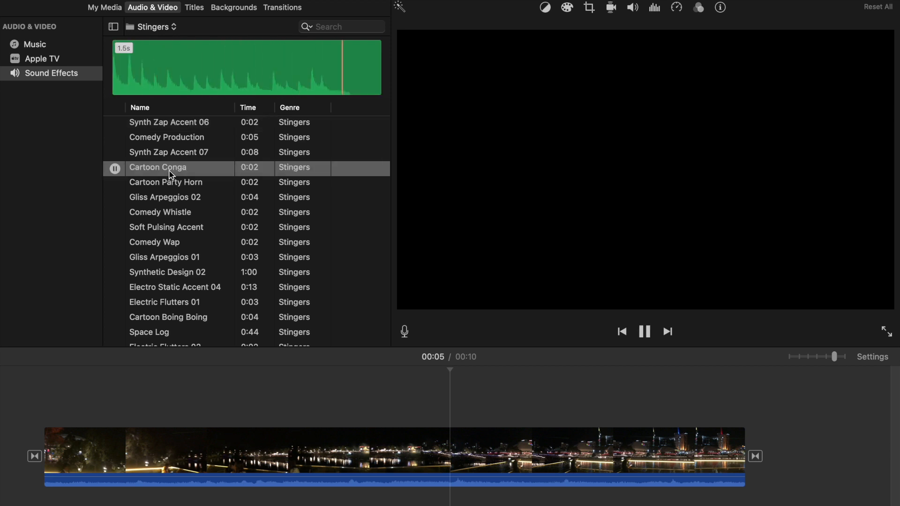
pyautogui.scroll(-5, 174, 212)
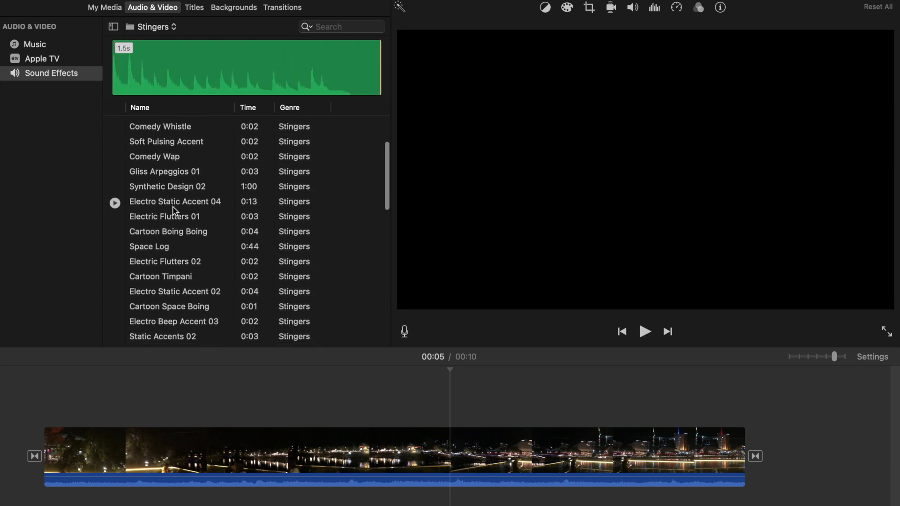
pyautogui.click(172, 230)
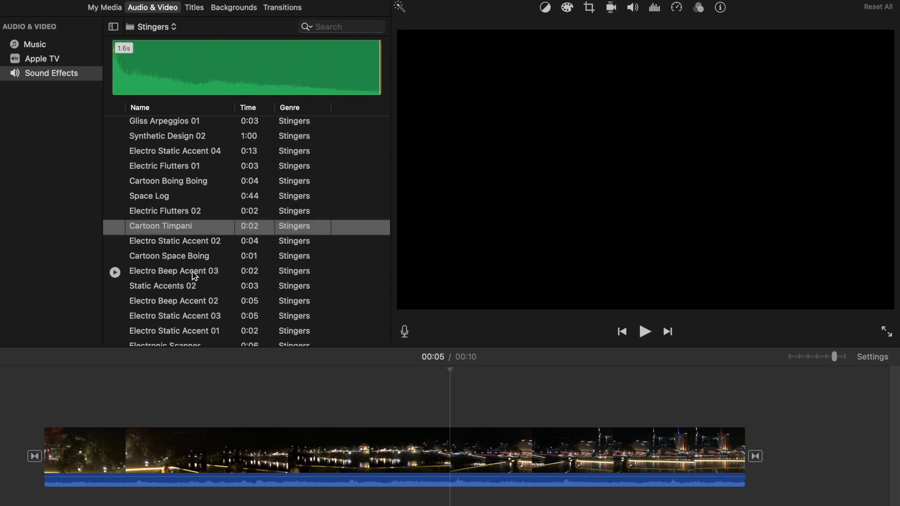
pyautogui.click(167, 264)
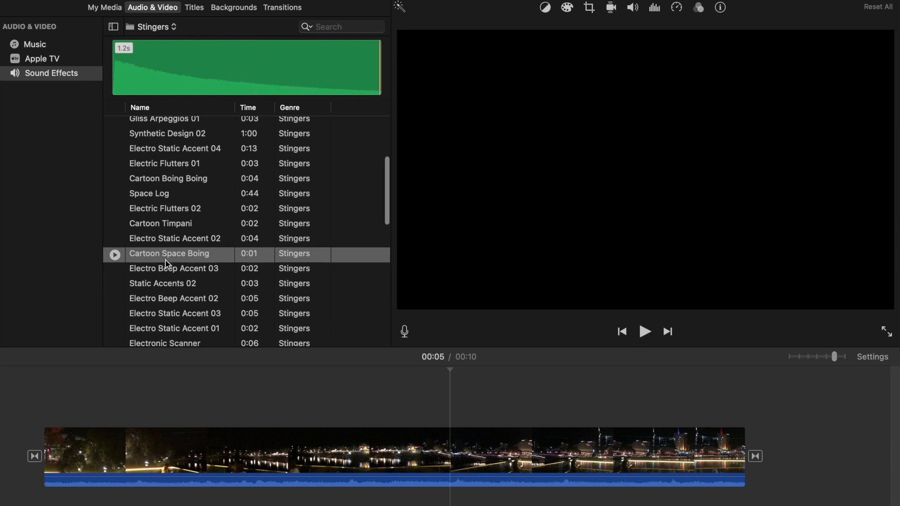
pyautogui.scroll(-5, 168, 264)
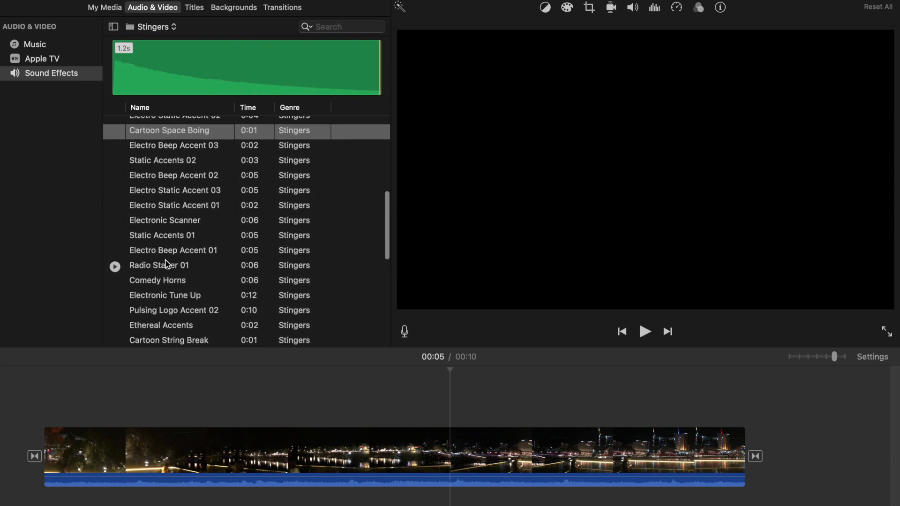
# Step: Preview the Cartoon String Break stinger, then switch the sound effects category to Jingles
pyautogui.scroll(-3, 168, 264)
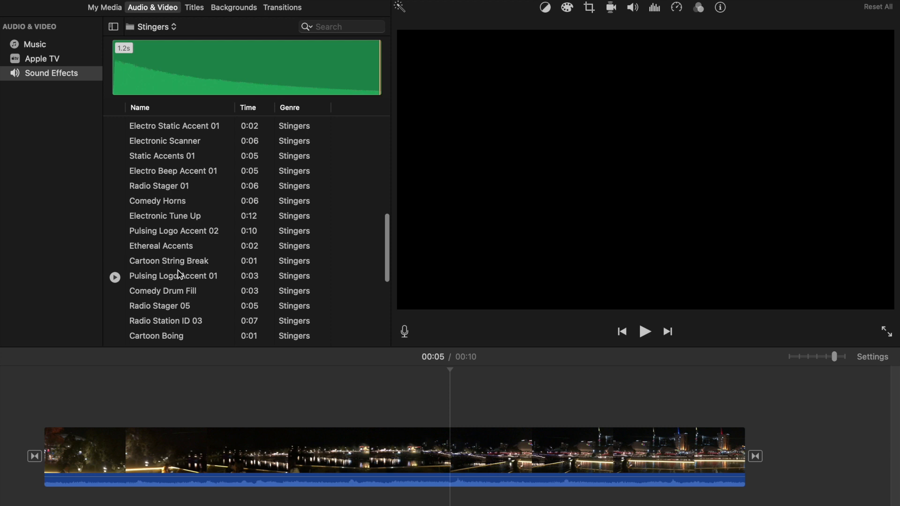
pyautogui.click(173, 262)
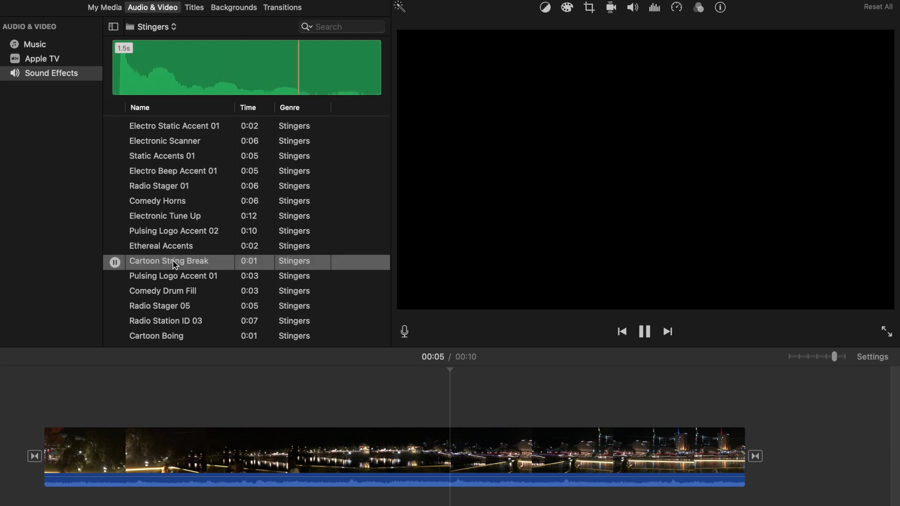
pyautogui.click(179, 33)
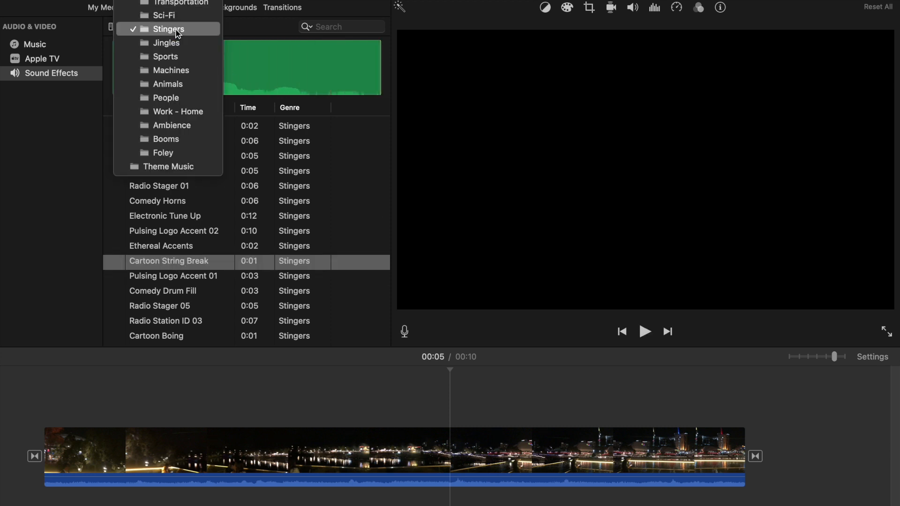
pyautogui.click(177, 44)
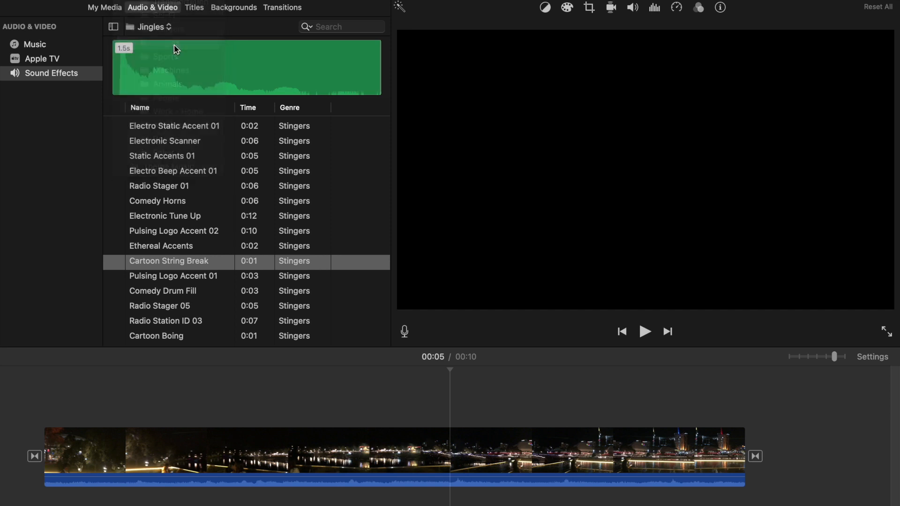
# Step: Preview the Tennessee Twister Medium and Half Moon Bay Long jingles, stopping each preview
pyautogui.scroll(-6, 191, 239)
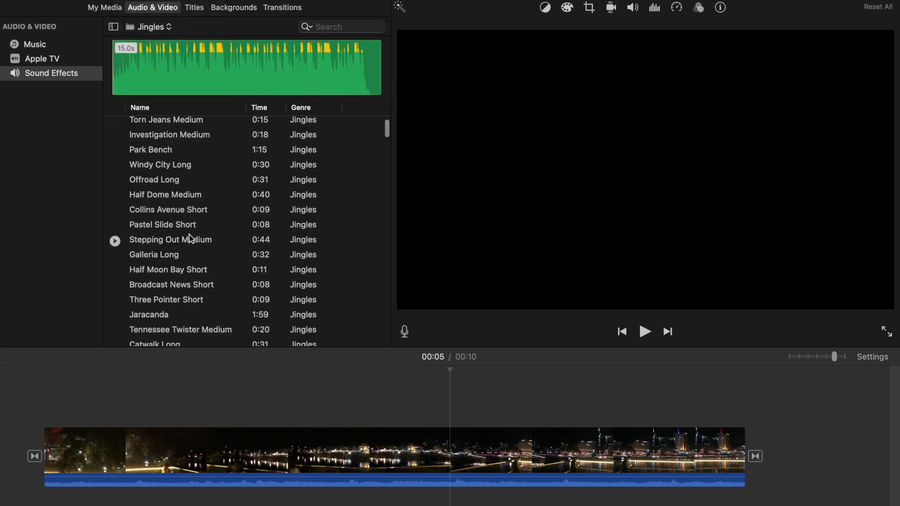
pyautogui.scroll(-3, 191, 240)
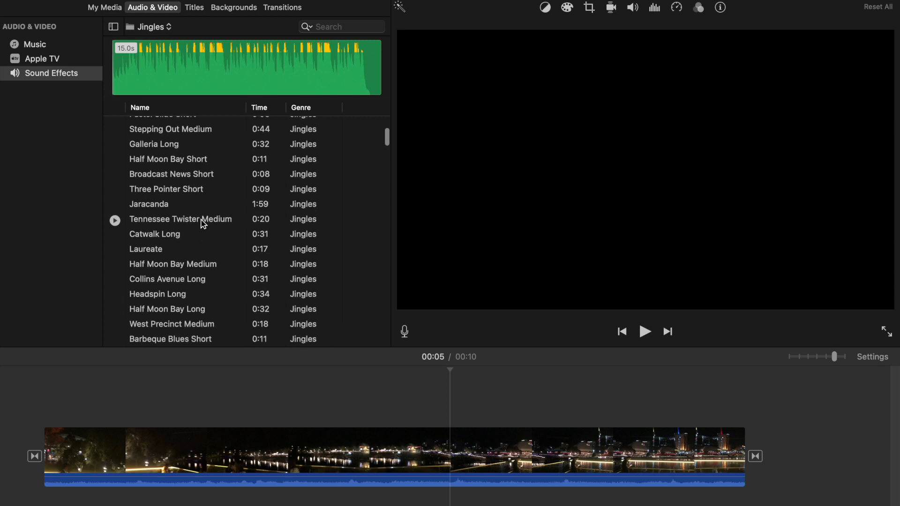
pyautogui.click(203, 225)
pyautogui.press('space')
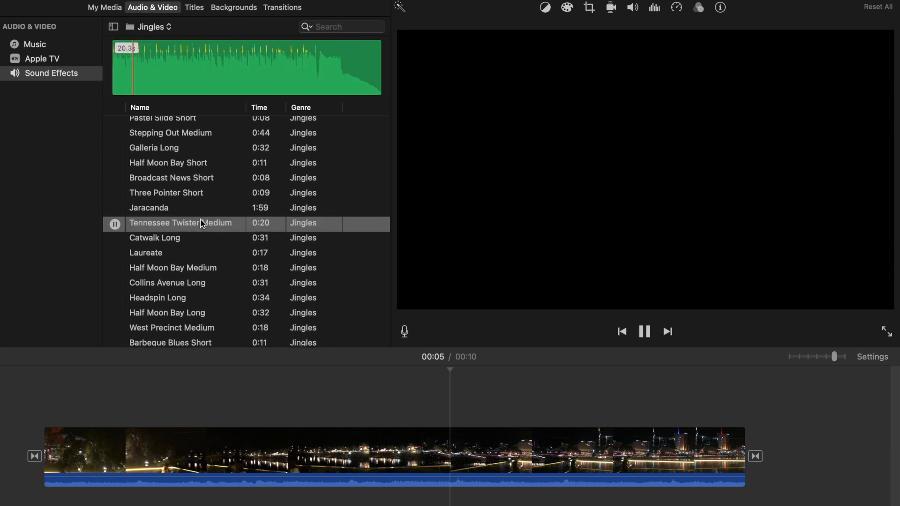
pyautogui.click(114, 224)
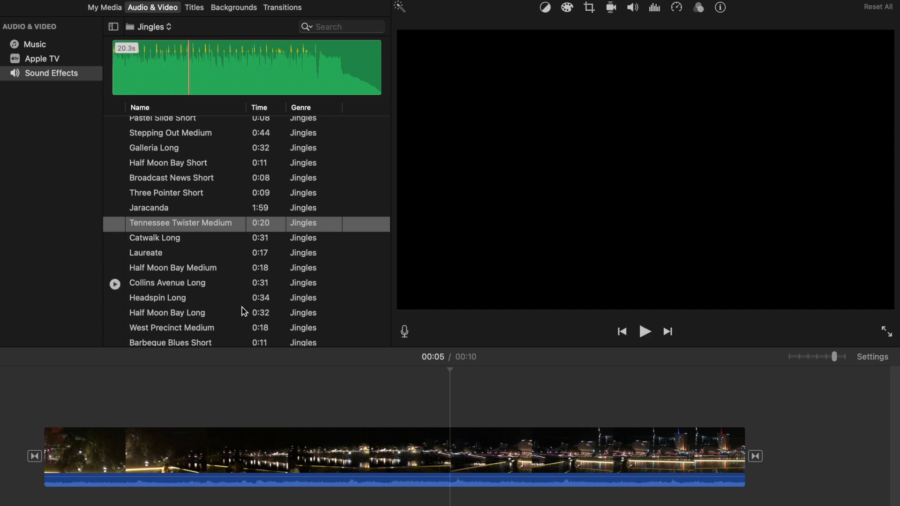
pyautogui.scroll(-3, 181, 274)
pyautogui.click(178, 265)
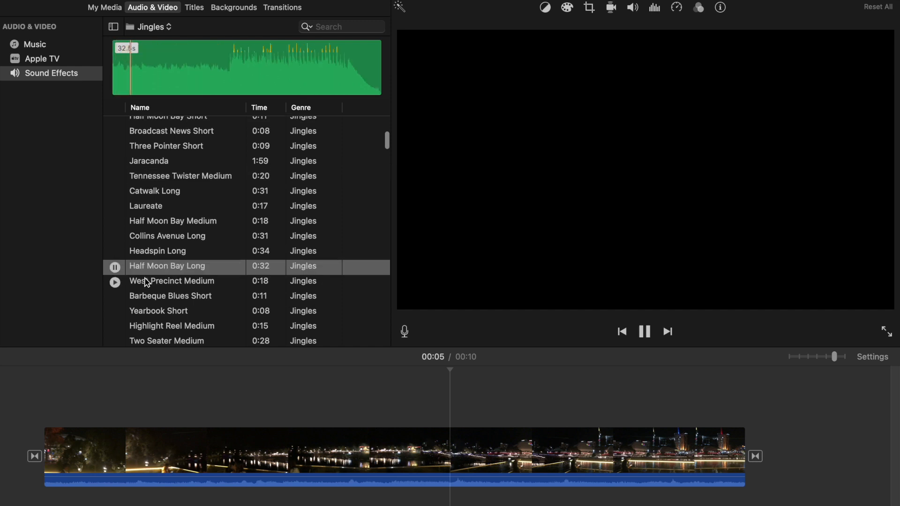
pyautogui.click(116, 268)
# Step: Browse further down the Jingles list and preview Tennessee Twister Short, then stop it
pyautogui.scroll(-5, 241, 247)
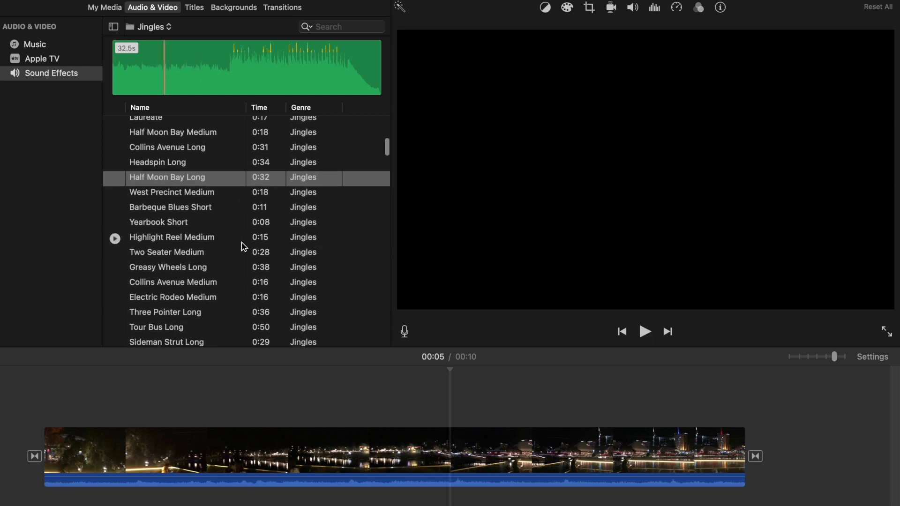
pyautogui.scroll(-5, 243, 247)
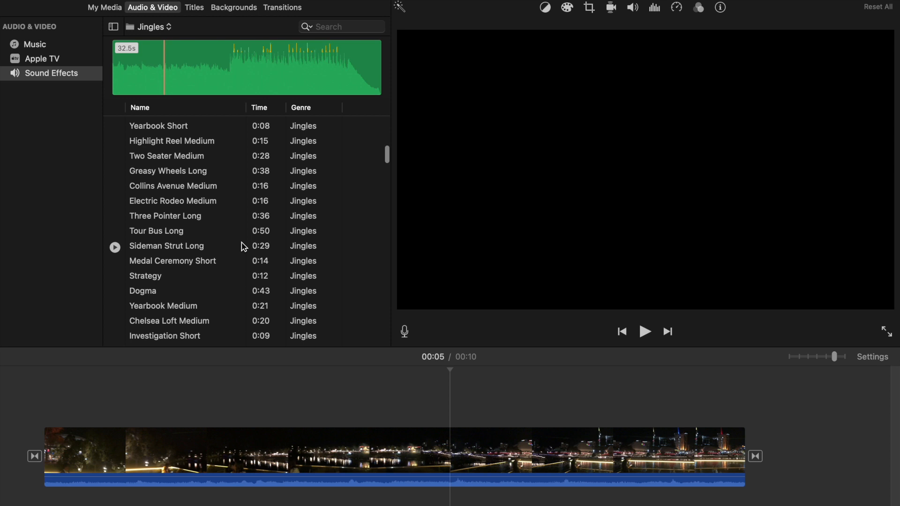
pyautogui.scroll(-1, 244, 247)
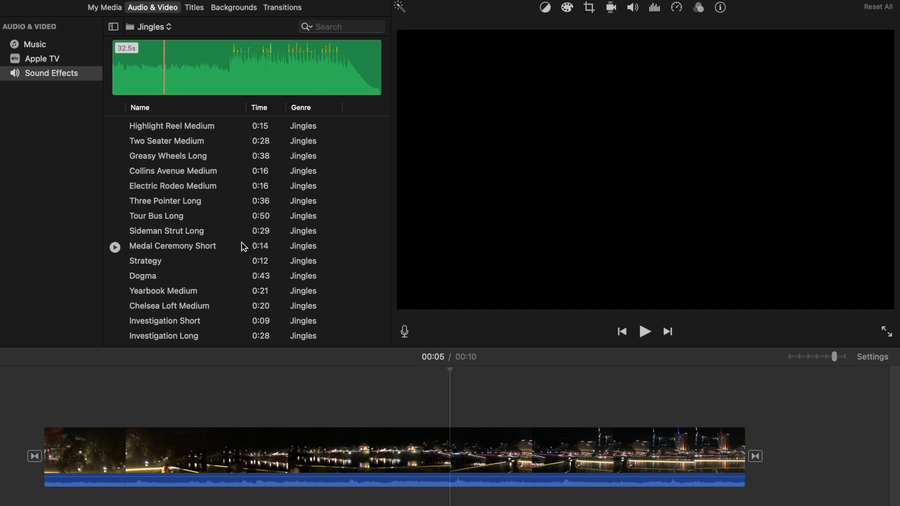
pyautogui.scroll(-5, 244, 247)
pyautogui.scroll(-4, 243, 247)
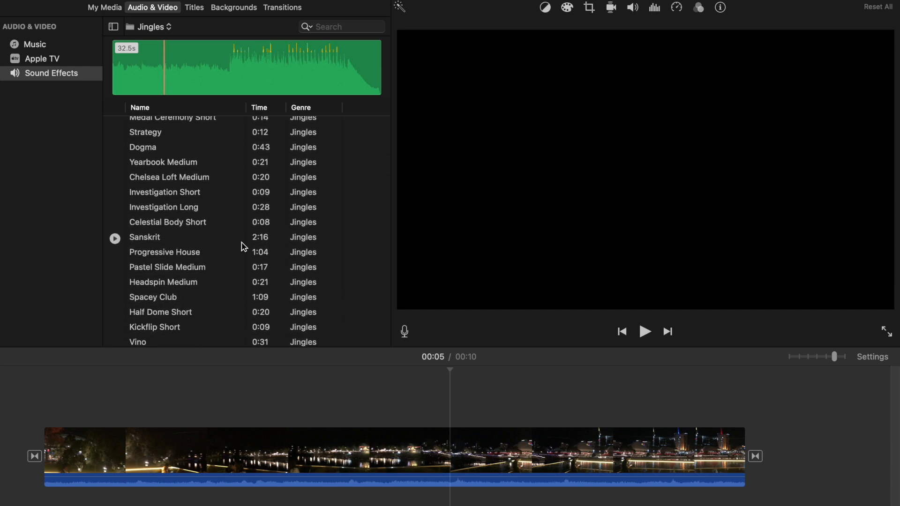
pyautogui.scroll(-4, 244, 247)
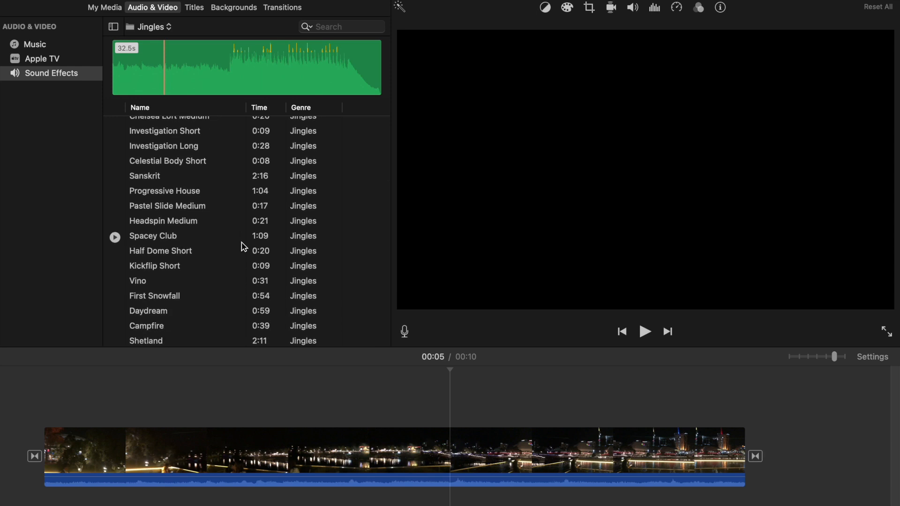
pyautogui.scroll(-4, 244, 247)
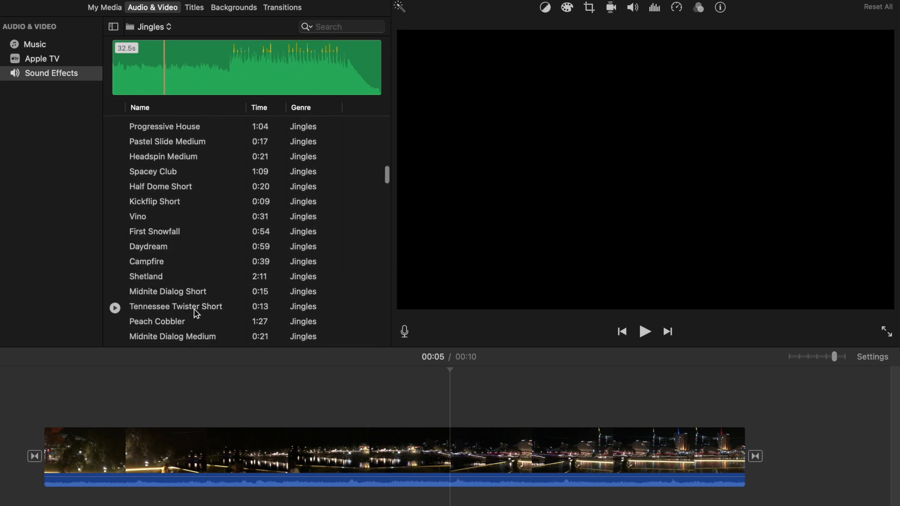
pyautogui.click(196, 309)
pyautogui.press('space')
pyautogui.scroll(-1, 220, 307)
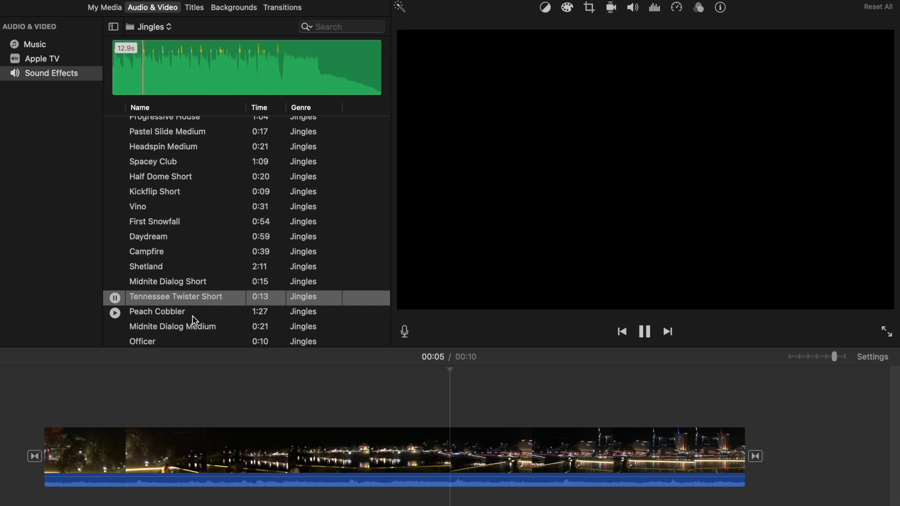
pyautogui.click(115, 298)
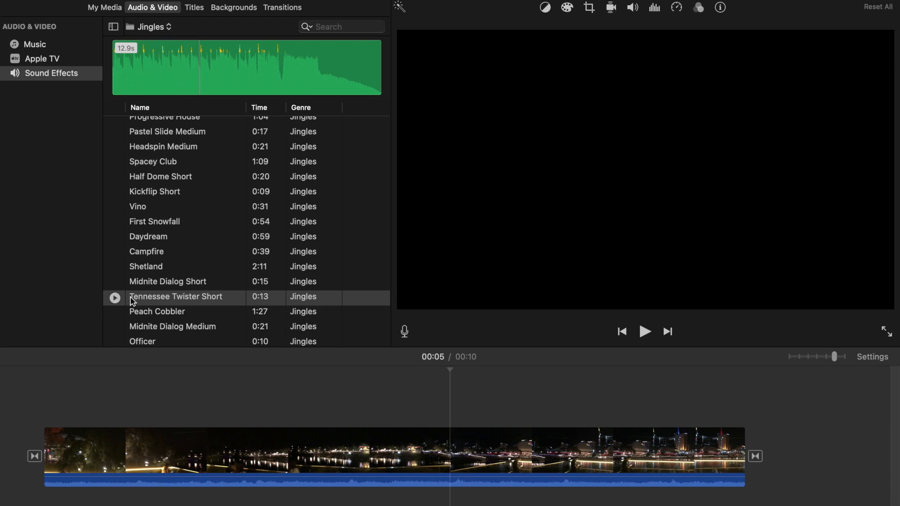
# Step: Add Tennessee Twister Short under the video clip on the timeline and trim its end to about 3.4 s
pyautogui.moveTo(150, 301); pyautogui.dragTo(176, 497)
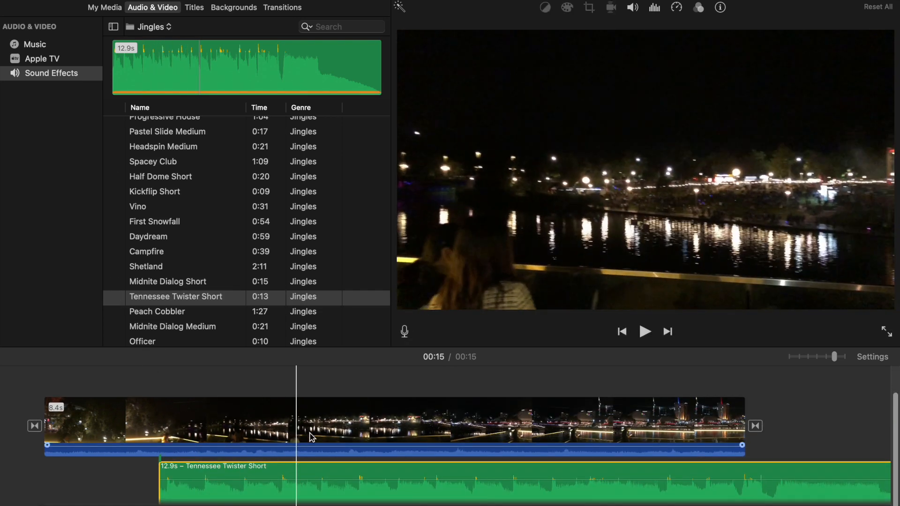
pyautogui.hscroll(9, 310, 436)
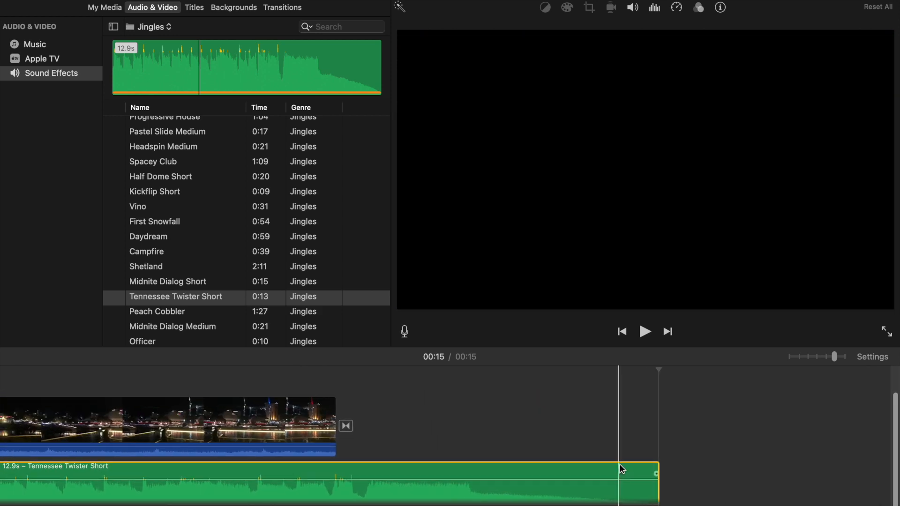
pyautogui.moveTo(654, 479); pyautogui.dragTo(34, 496)
pyautogui.hscroll(-9, 183, 479)
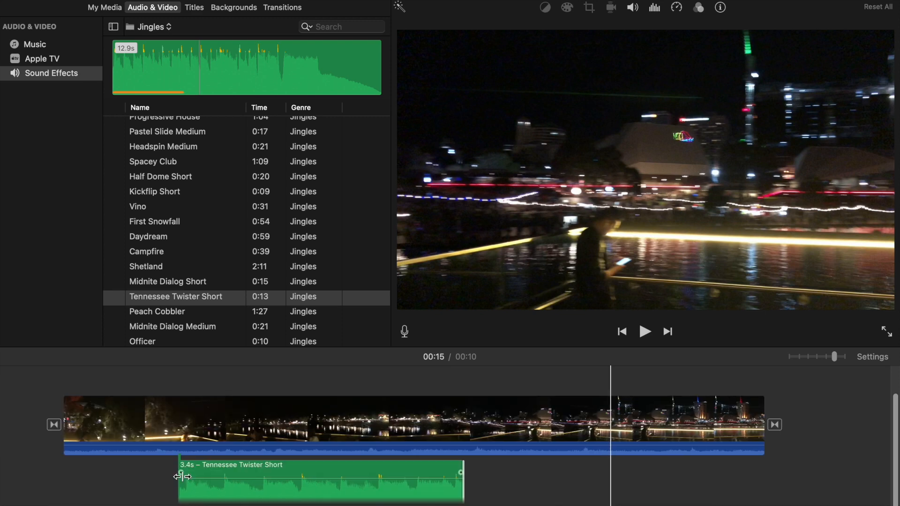
# Step: Play the project from near its start to hear the jingle with the video, then stop playback
pyautogui.click(103, 422)
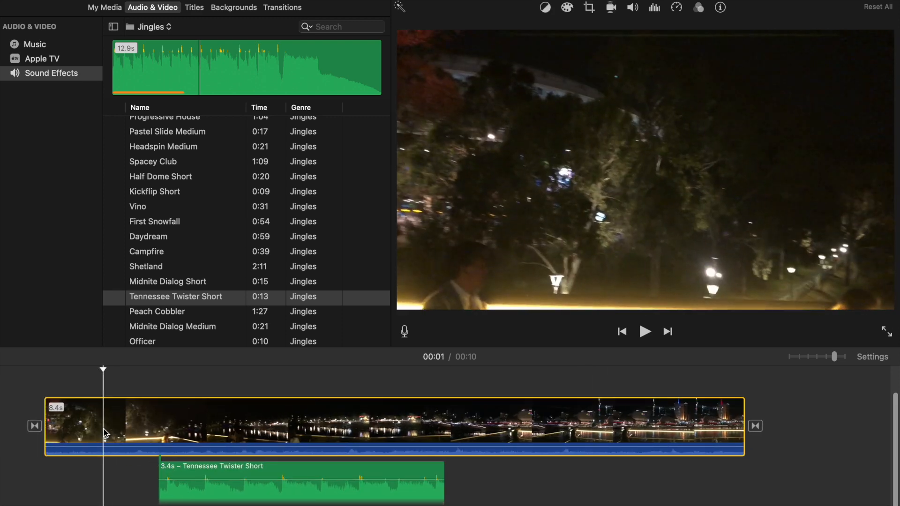
pyautogui.press('space')
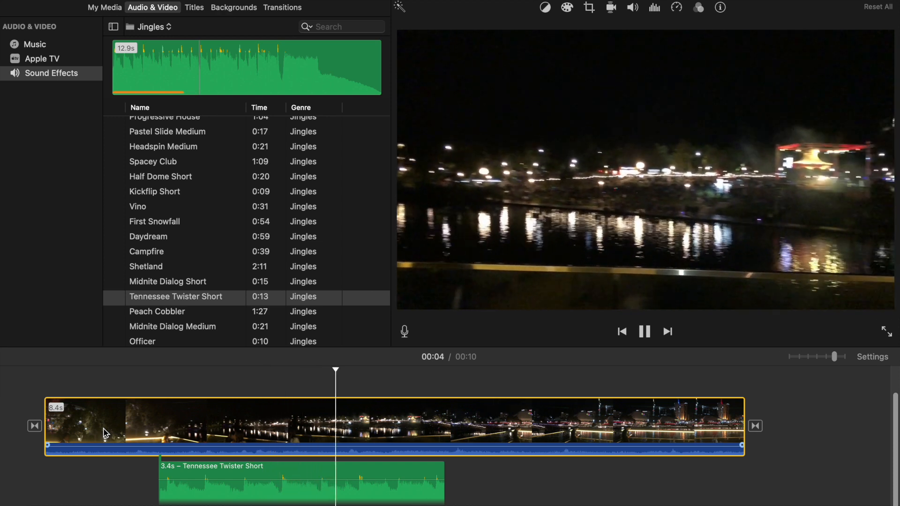
pyautogui.press('space')
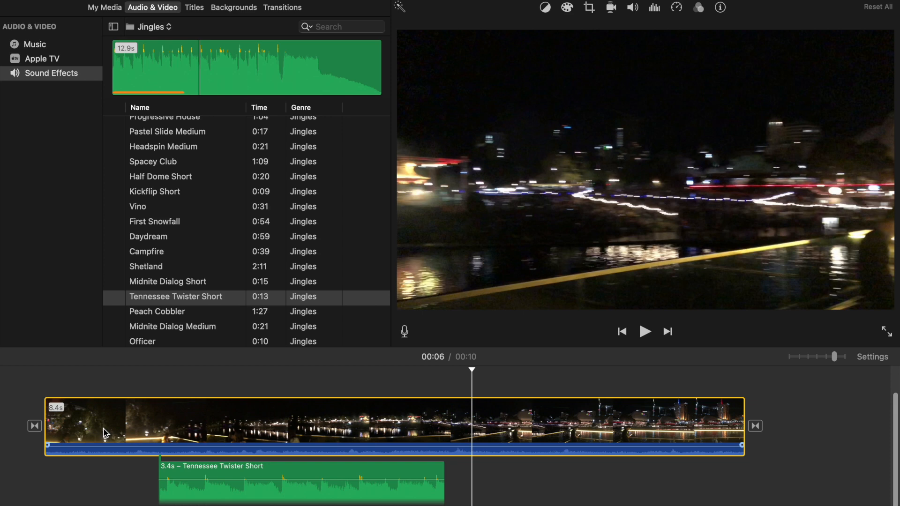
pyautogui.scroll(-5, 330, 289)
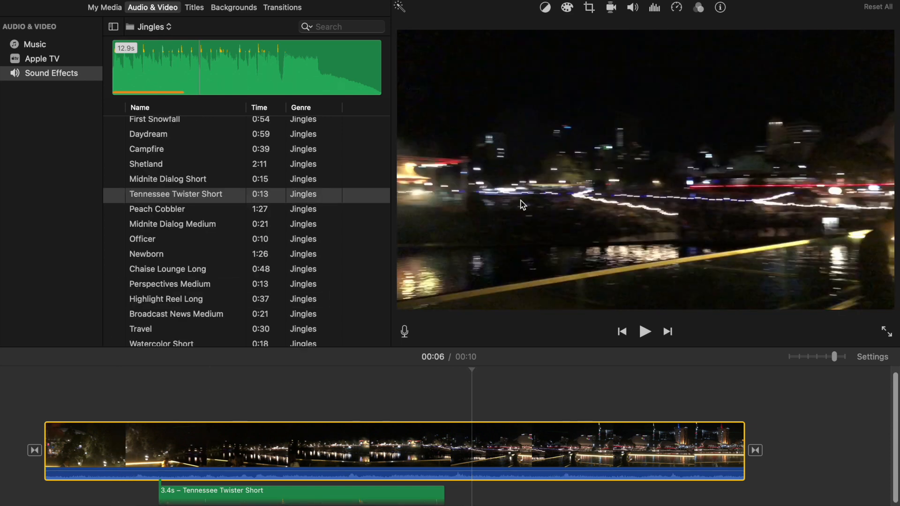